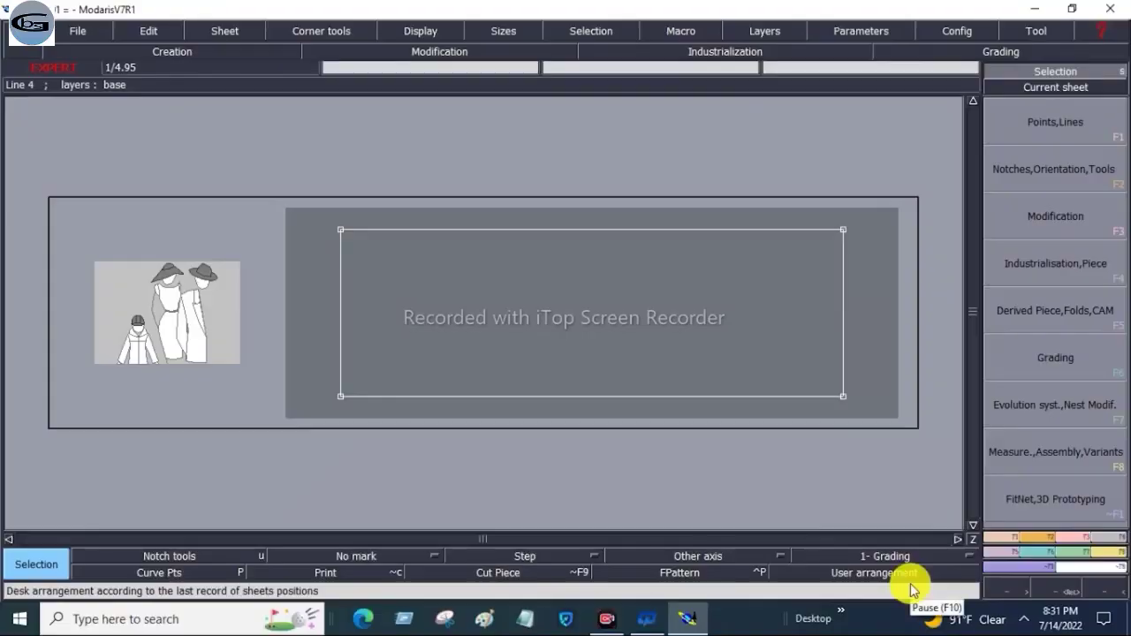
- Open the File menu to show the list of file commands
{"action": "left_click", "coordinate": [910, 588]}
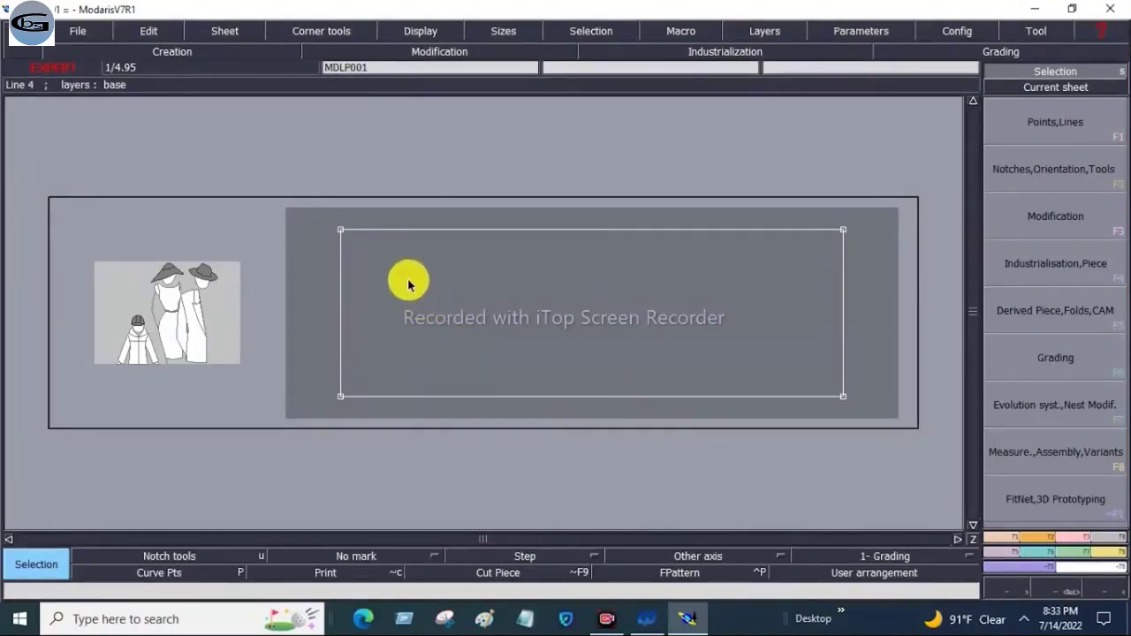
{"action": "left_click", "coordinate": [78, 34]}
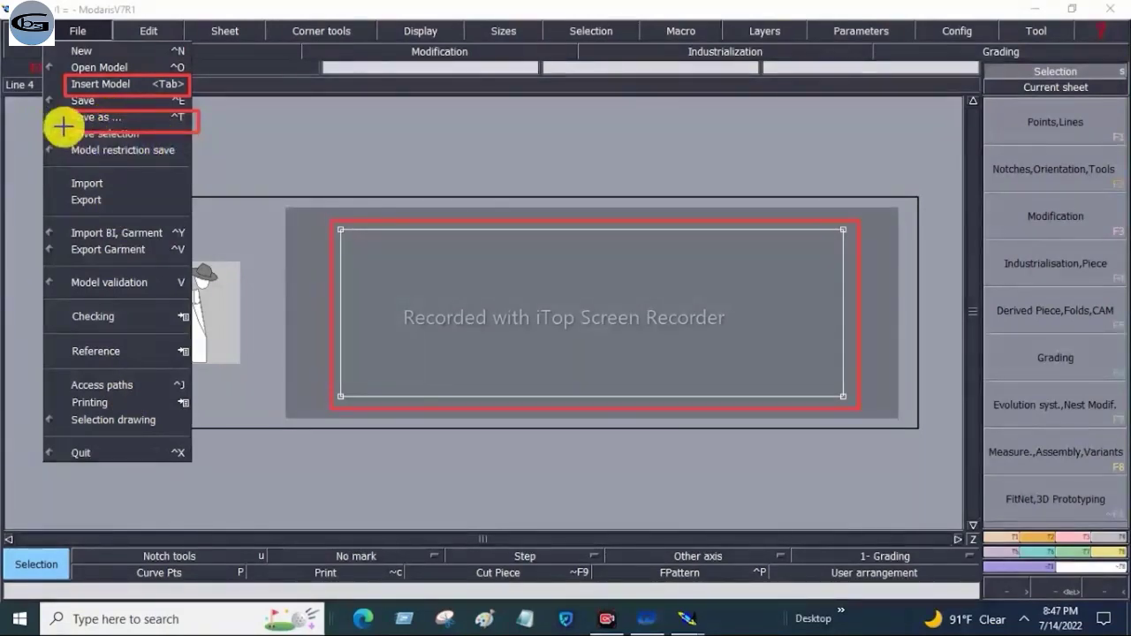
- Outline the Save selection command in red, then undo that outline
{"action": "left_click_drag", "start_coordinate": [56, 126], "coordinate": [198, 143]}
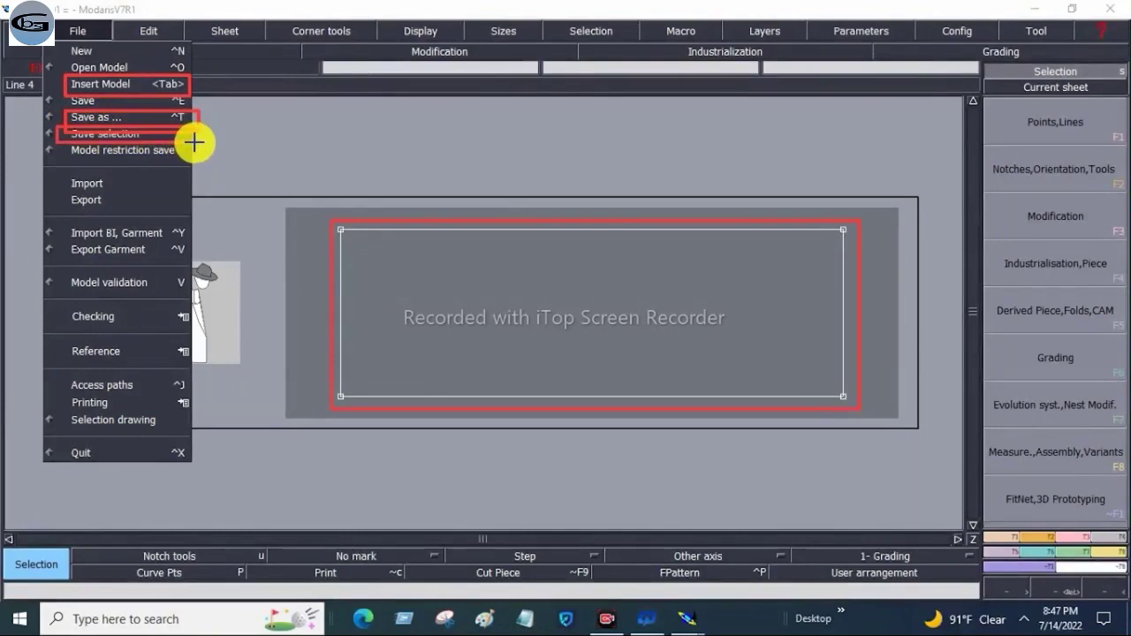
{"action": "key", "text": "ctrl+z"}
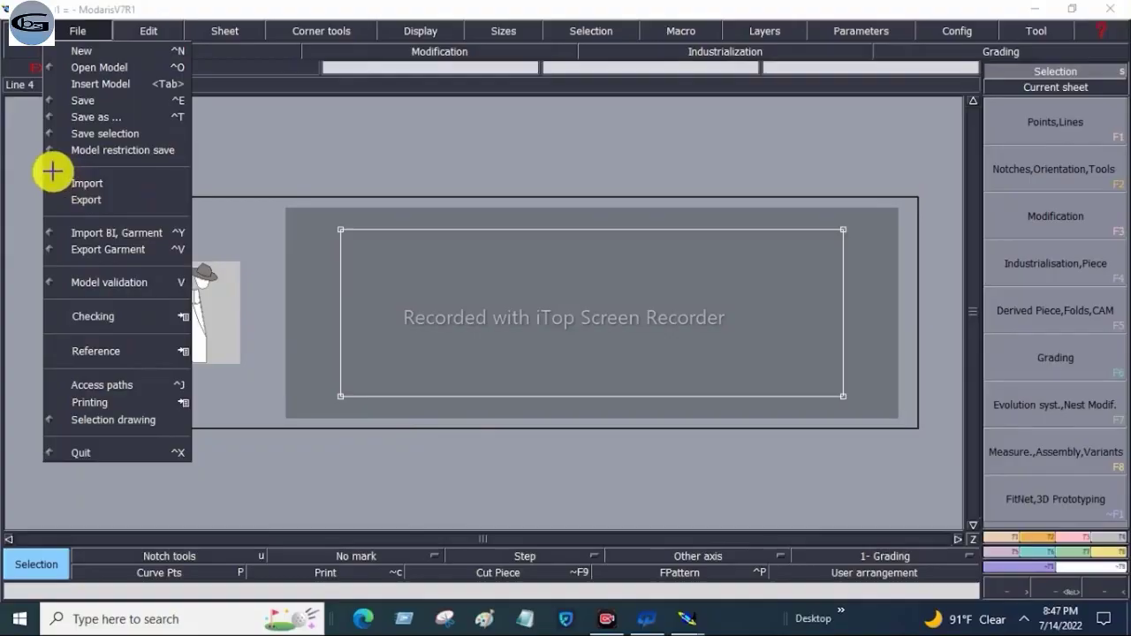
- Box Import, Export and the canvas in red, then outline Import BI, Garment
{"action": "left_click_drag", "start_coordinate": [50, 172], "coordinate": [175, 212]}
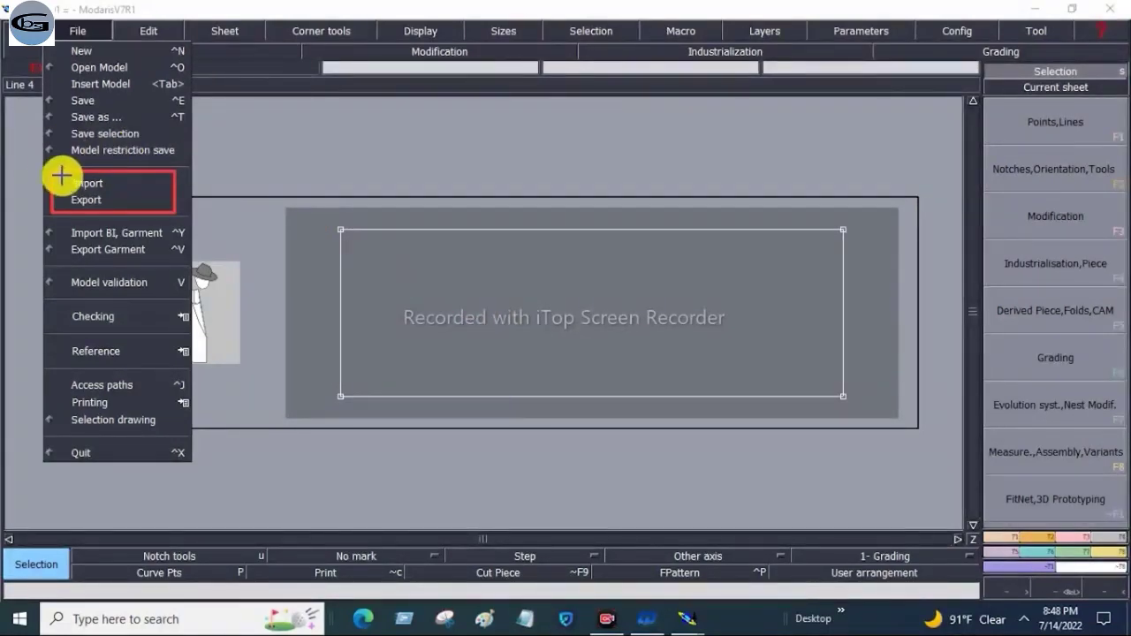
{"action": "left_click_drag", "start_coordinate": [59, 177], "coordinate": [139, 190]}
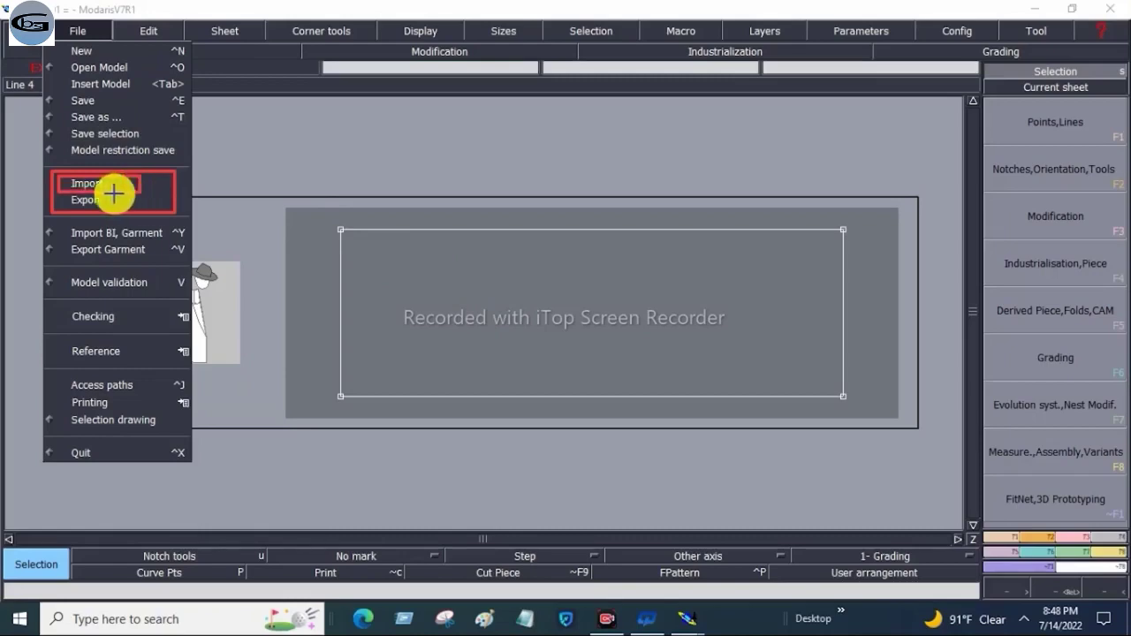
{"action": "left_click_drag", "start_coordinate": [64, 192], "coordinate": [122, 211]}
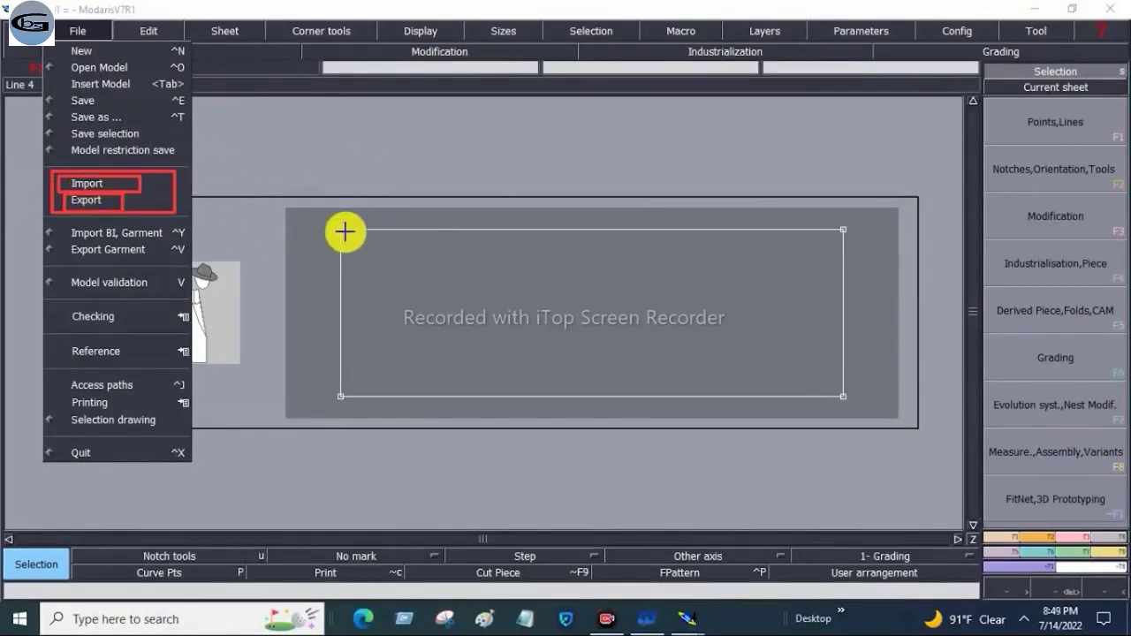
{"action": "mouse_move", "coordinate": [302, 209]}
{"action": "left_mouse_down"}
{"action": "mouse_move", "coordinate": [509, 295]}
{"action": "mouse_move", "coordinate": [878, 419]}
{"action": "left_mouse_up"}
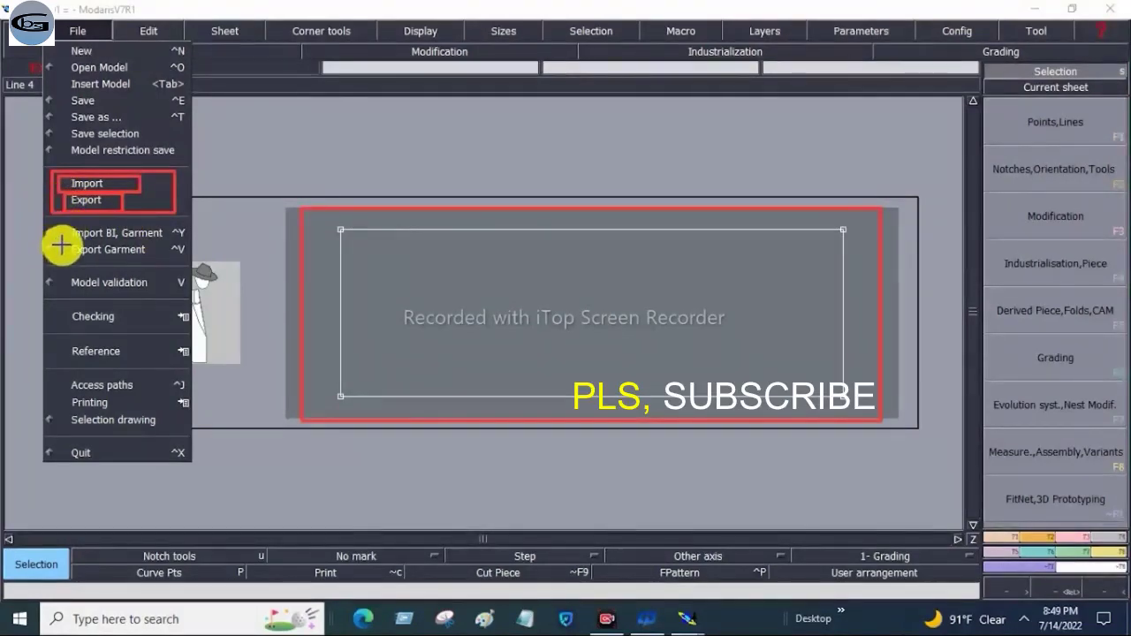
{"action": "left_click_drag", "start_coordinate": [55, 225], "coordinate": [177, 241]}
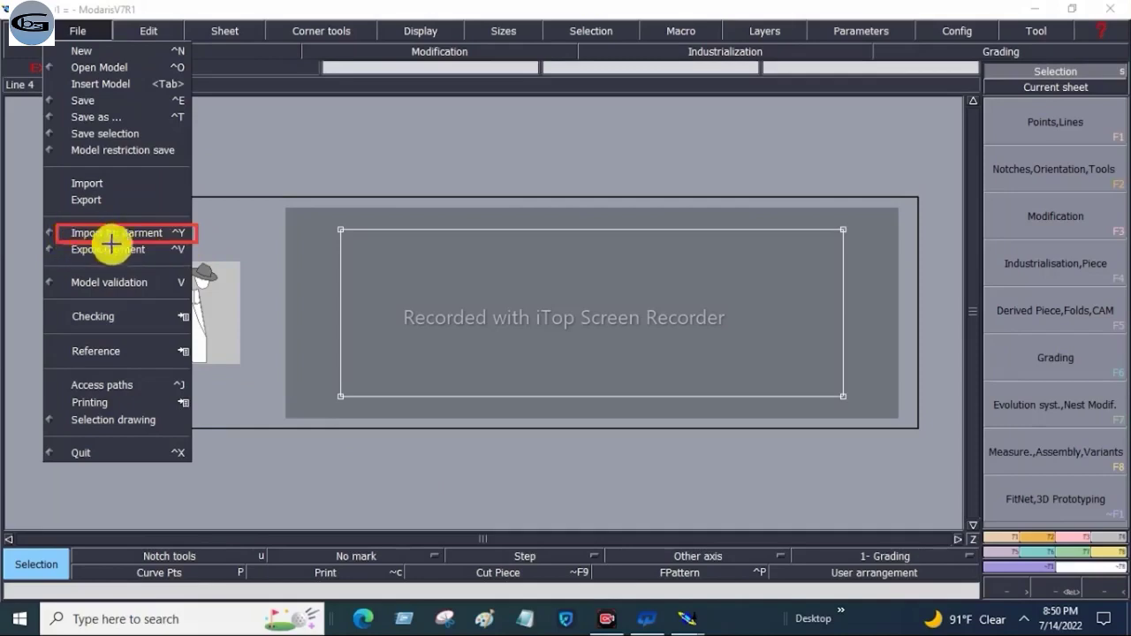
- Outline the garment-export command, the central canvas and model validation in red
{"action": "left_click_drag", "start_coordinate": [62, 242], "coordinate": [190, 261]}
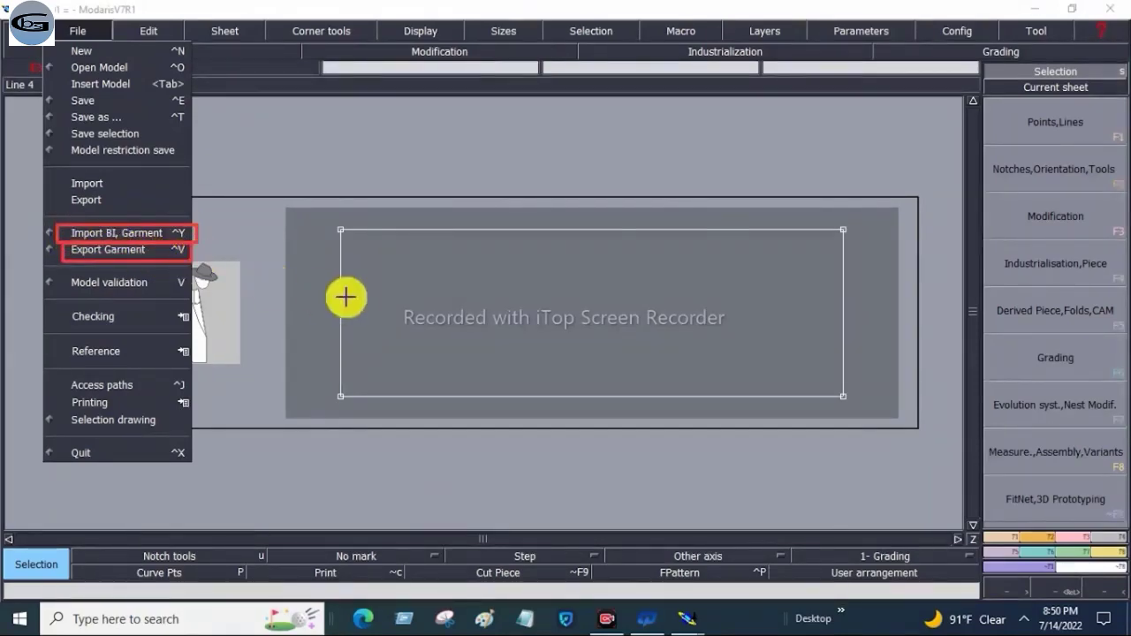
{"action": "left_click_drag", "start_coordinate": [321, 212], "coordinate": [883, 430]}
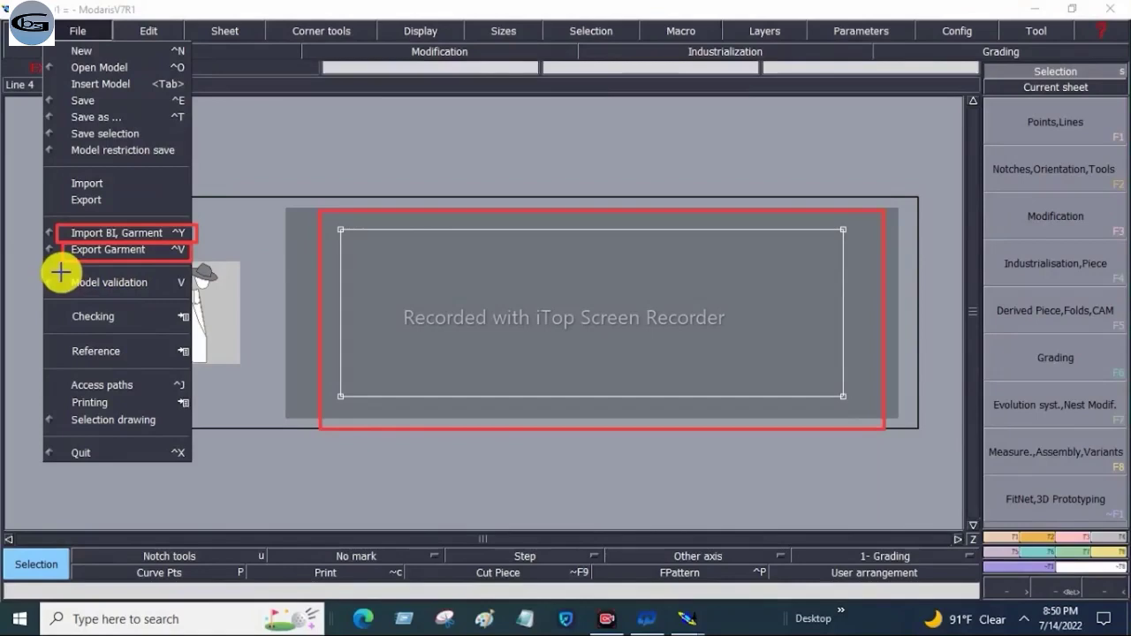
{"action": "left_click_drag", "start_coordinate": [61, 273], "coordinate": [174, 297]}
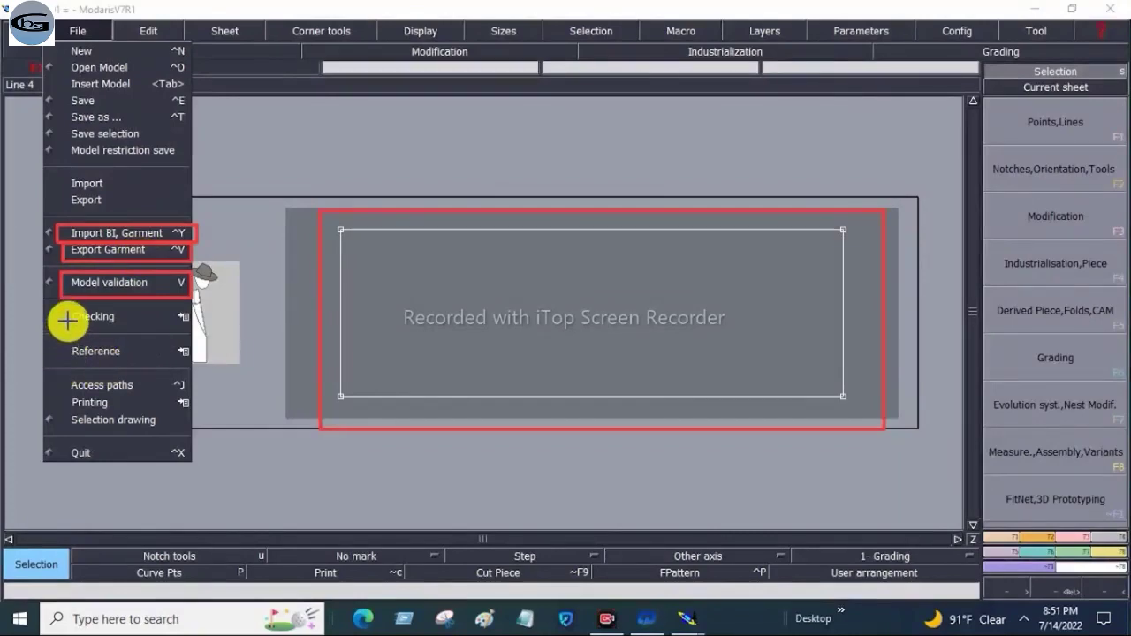
- Box Checking, Reference, Access paths, Selection drawing, the sheet frame and Printing in red
{"action": "left_click_drag", "start_coordinate": [62, 307], "coordinate": [148, 326]}
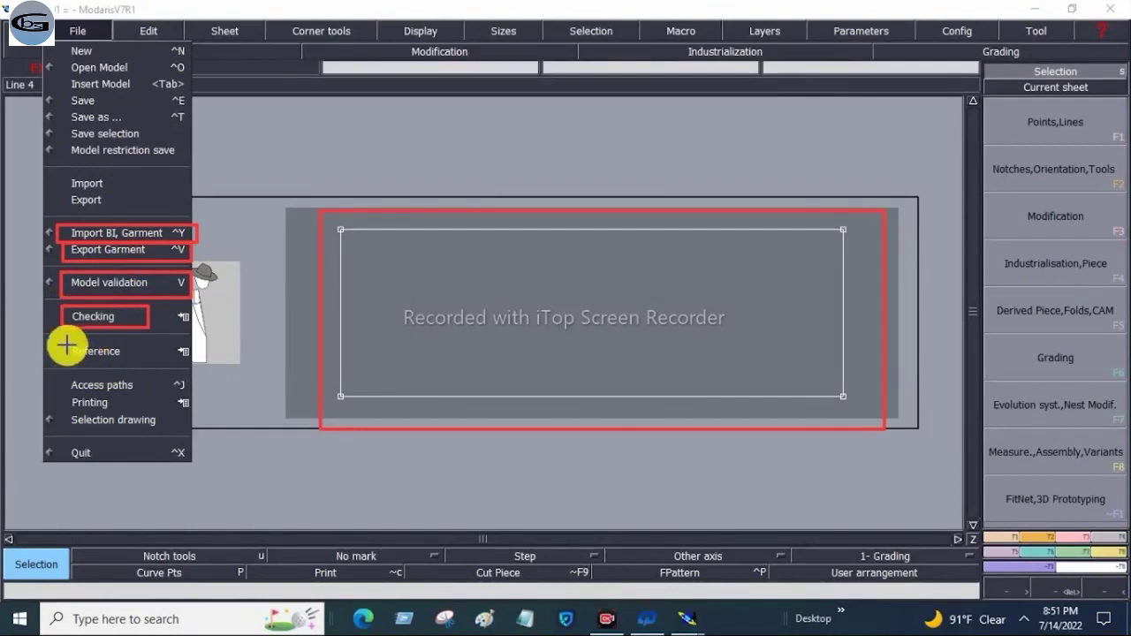
{"action": "left_click_drag", "start_coordinate": [84, 350], "coordinate": [151, 369]}
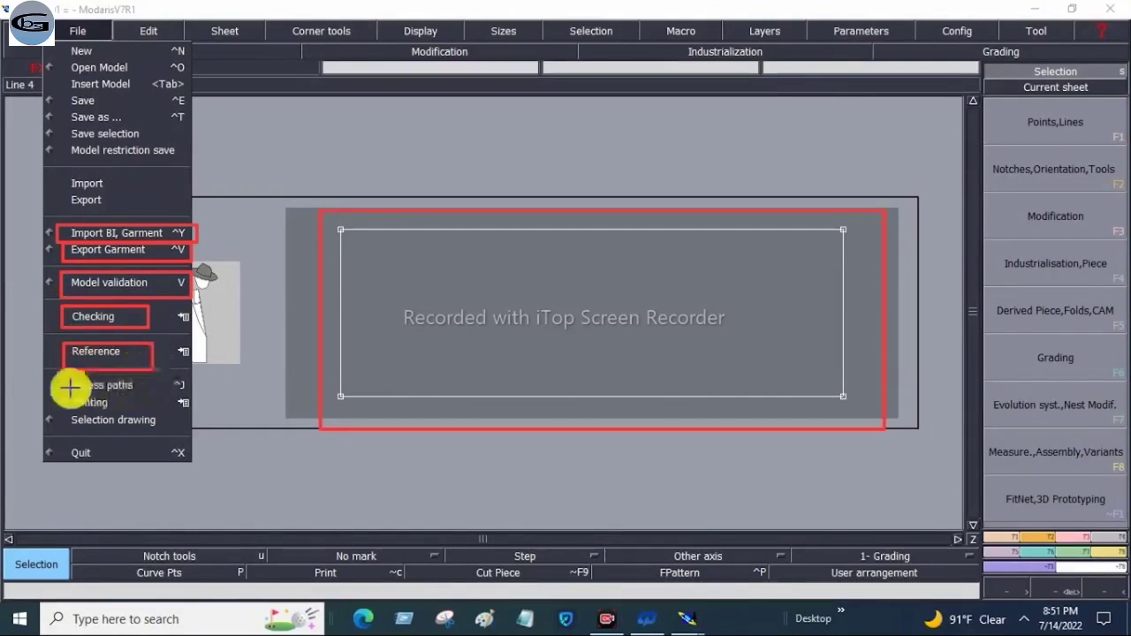
{"action": "left_click_drag", "start_coordinate": [61, 377], "coordinate": [147, 395]}
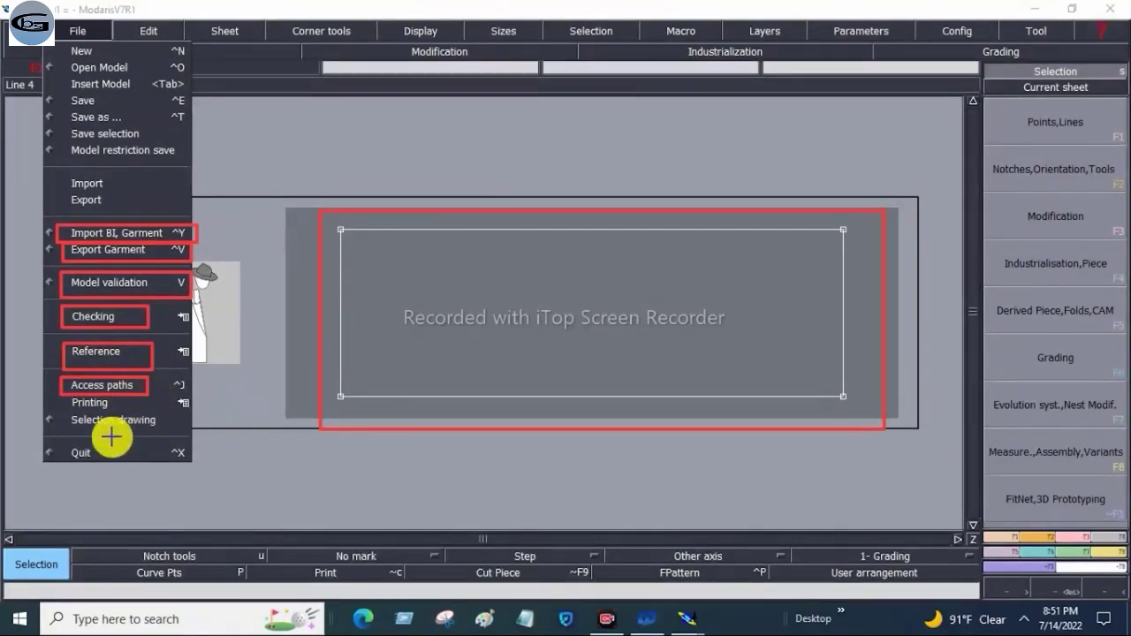
{"action": "left_click_drag", "start_coordinate": [61, 412], "coordinate": [161, 430]}
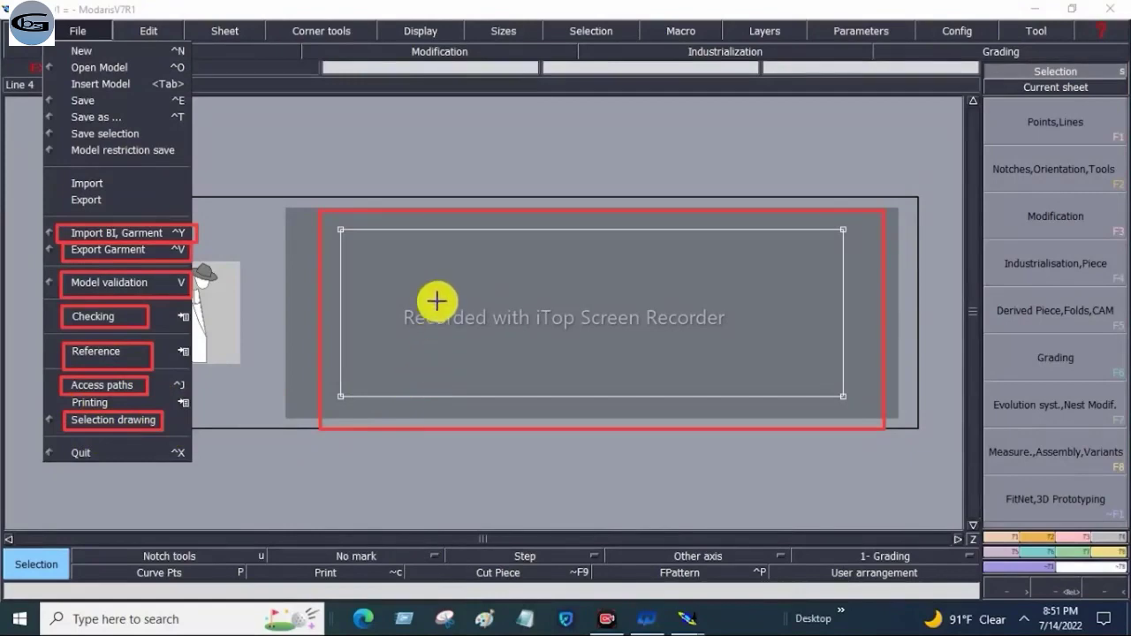
{"action": "mouse_move", "coordinate": [346, 229]}
{"action": "left_mouse_down"}
{"action": "mouse_move", "coordinate": [430, 275]}
{"action": "mouse_move", "coordinate": [828, 360]}
{"action": "left_mouse_up"}
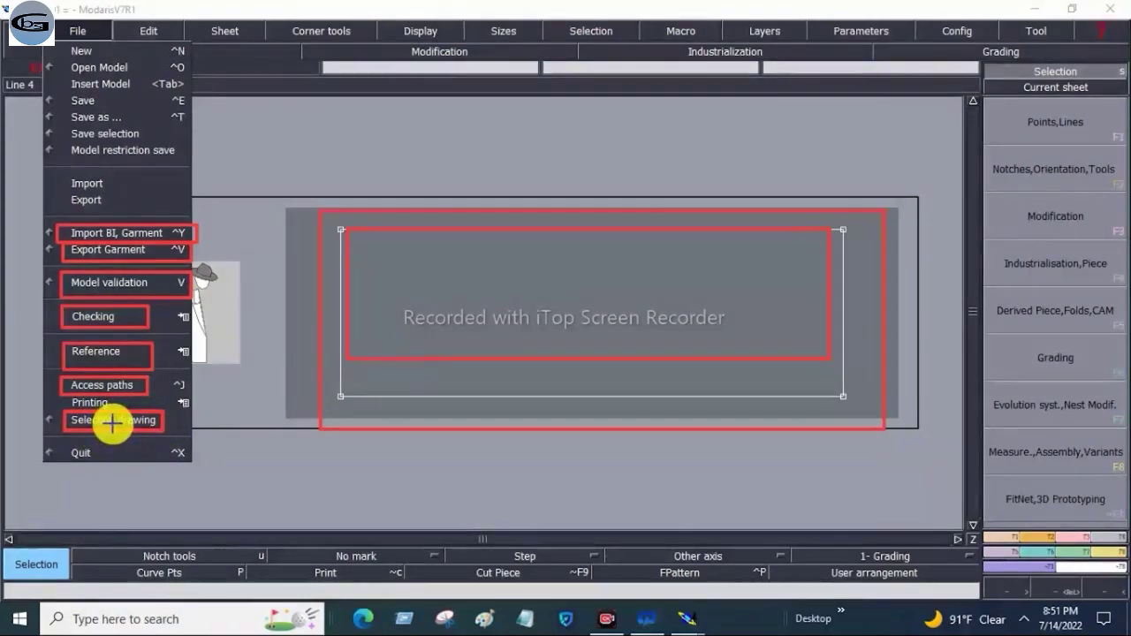
{"action": "left_click_drag", "start_coordinate": [57, 394], "coordinate": [157, 414]}
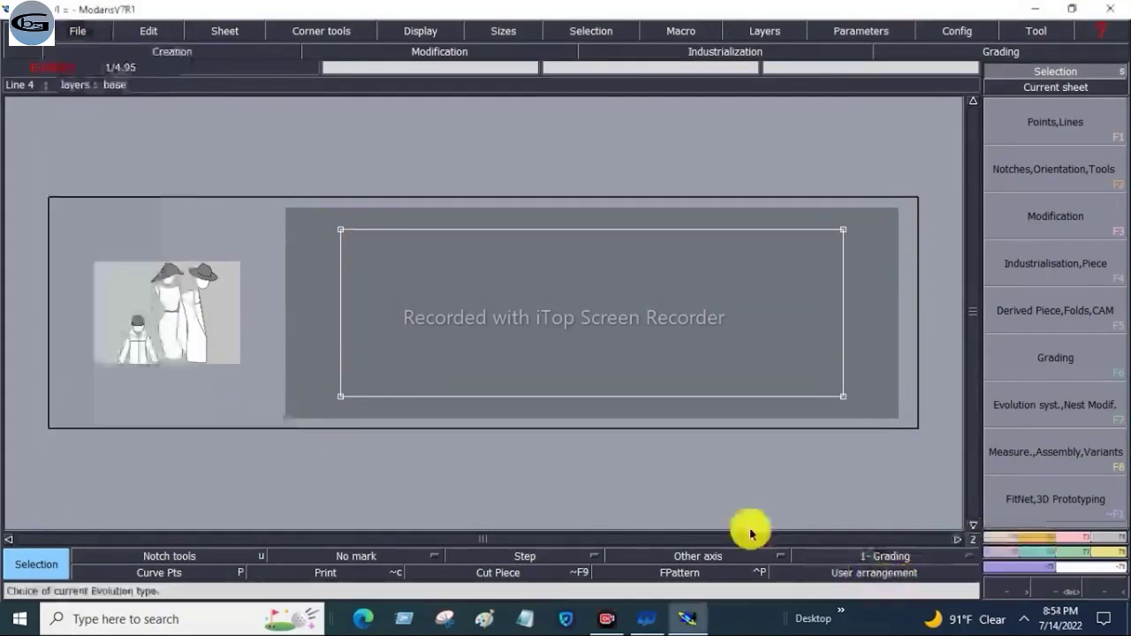
- Create and confirm a new empty model from the File menu
{"action": "left_click", "coordinate": [81, 35]}
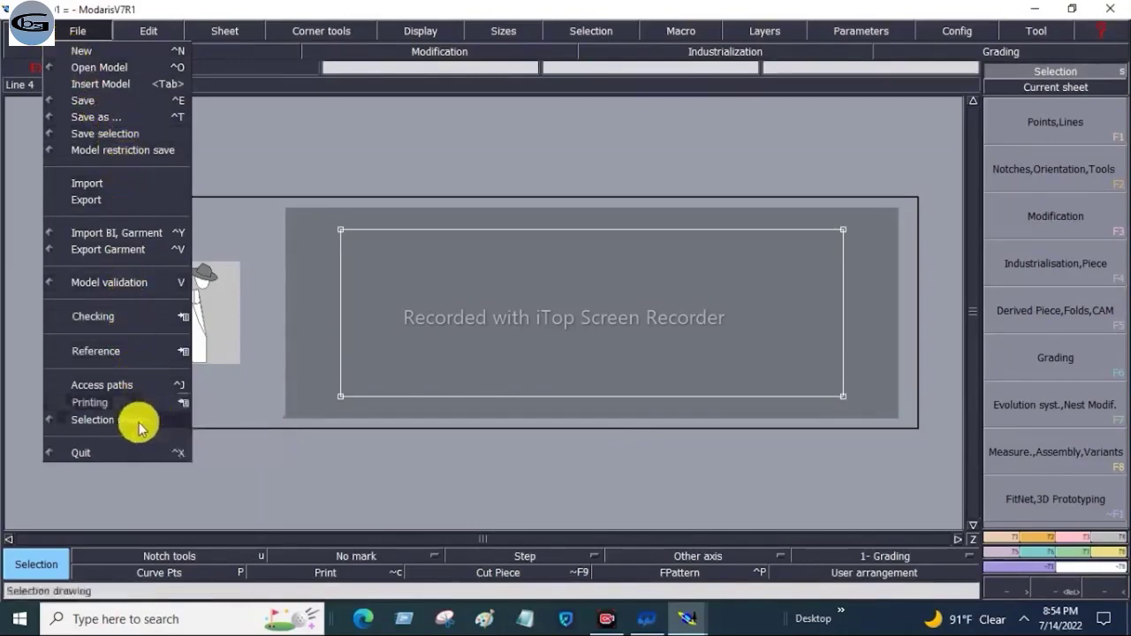
{"action": "left_click", "coordinate": [110, 50]}
{"action": "key", "text": "Return"}
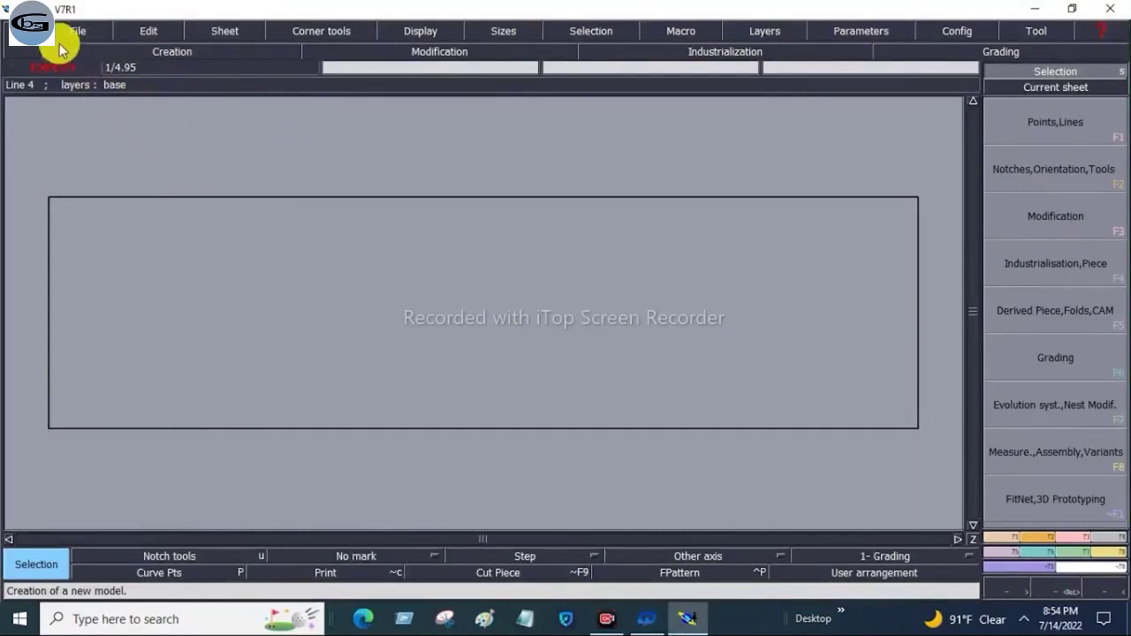
{"action": "left_click", "coordinate": [4, 10]}
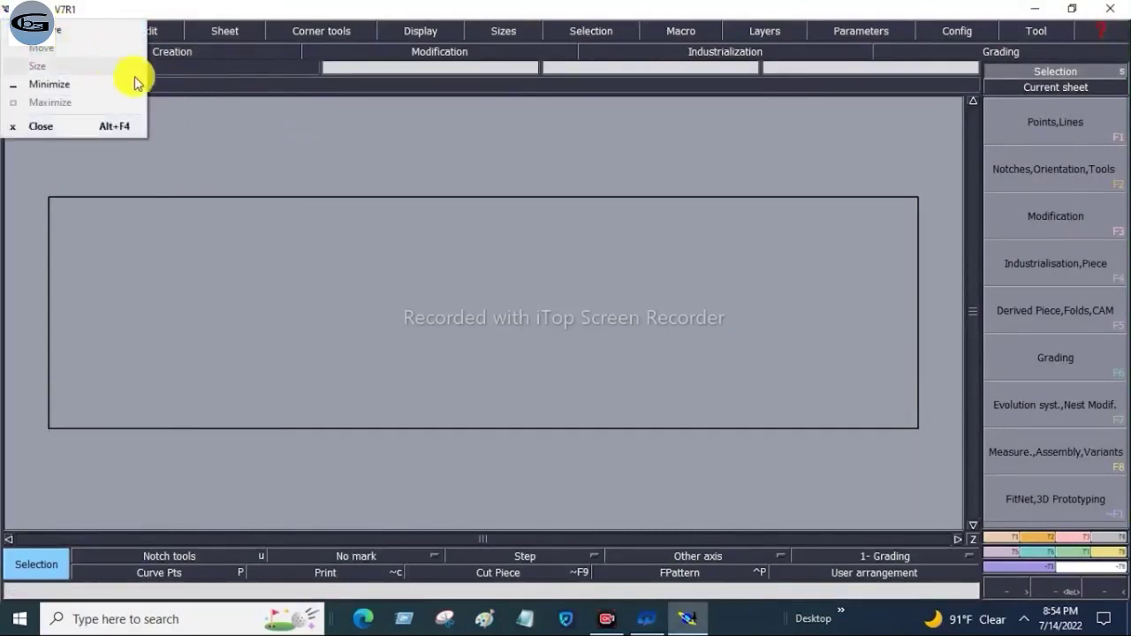
{"action": "left_click", "coordinate": [297, 198]}
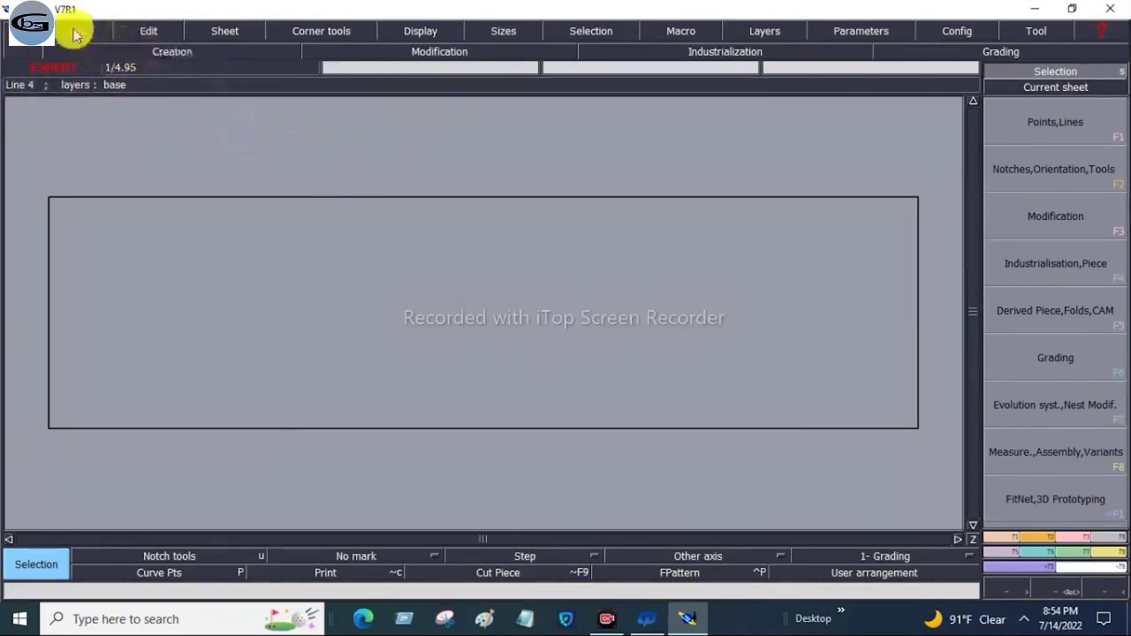
- Bring up the Model File dialog showing the MDLP001 folder
{"action": "left_click", "coordinate": [75, 33]}
{"action": "left_click", "coordinate": [84, 53]}
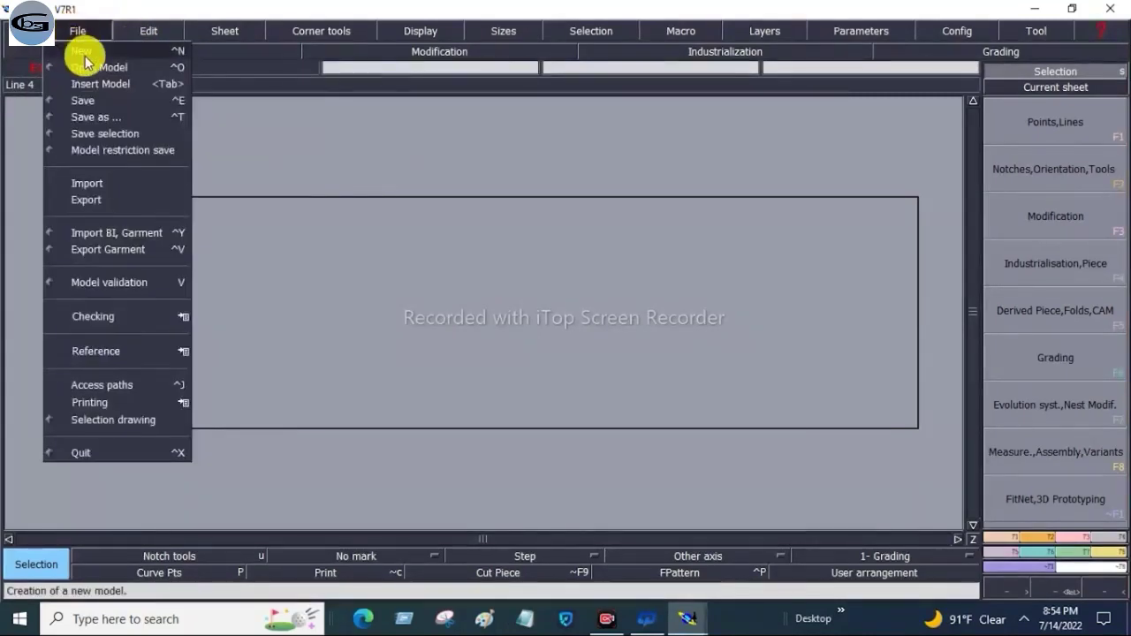
{"action": "left_click", "coordinate": [85, 63]}
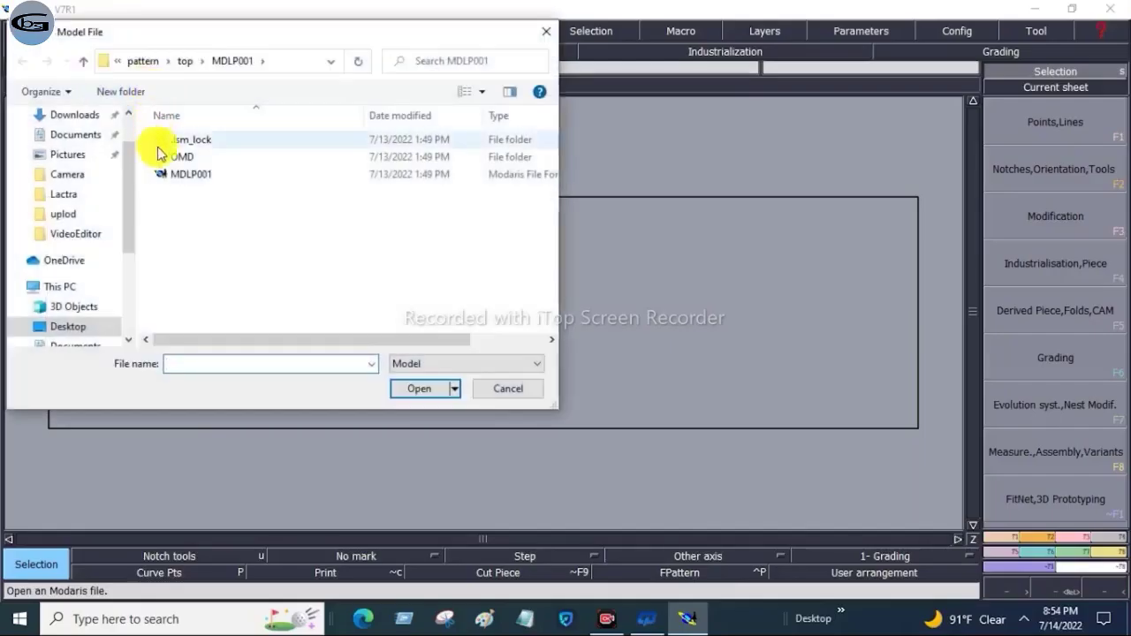
- Reopen the MDLP001 model, restoring the garment sketch and frame
{"action": "double_click", "coordinate": [181, 174]}
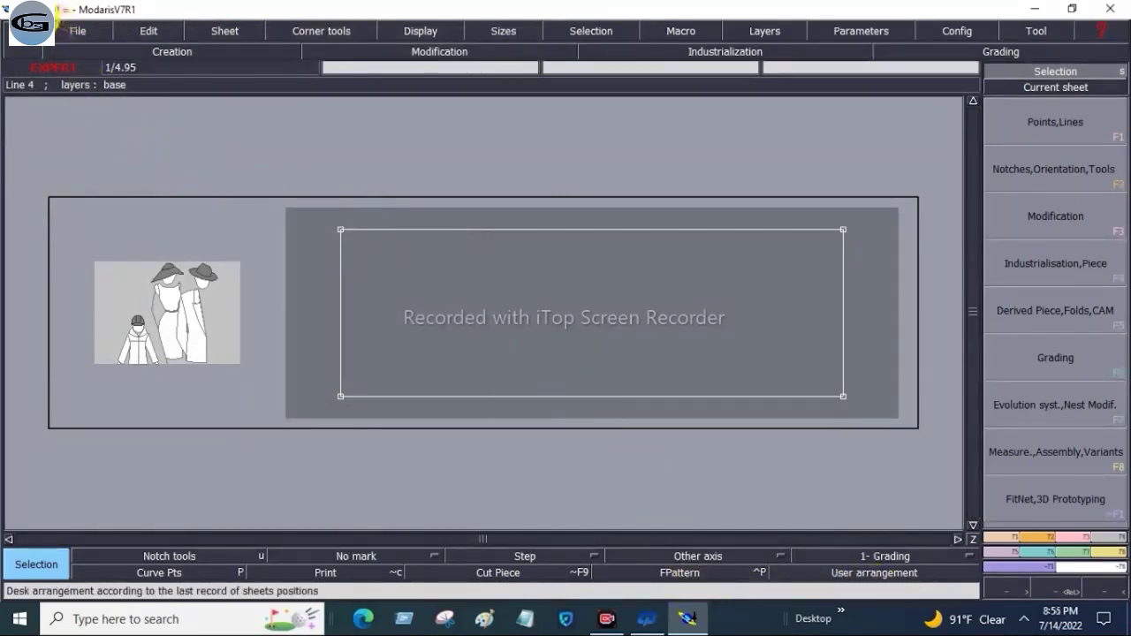
- Draw a red box spanning the whole top menu bar from File to the right edge
{"action": "left_click_drag", "start_coordinate": [37, 15], "coordinate": [954, 50]}
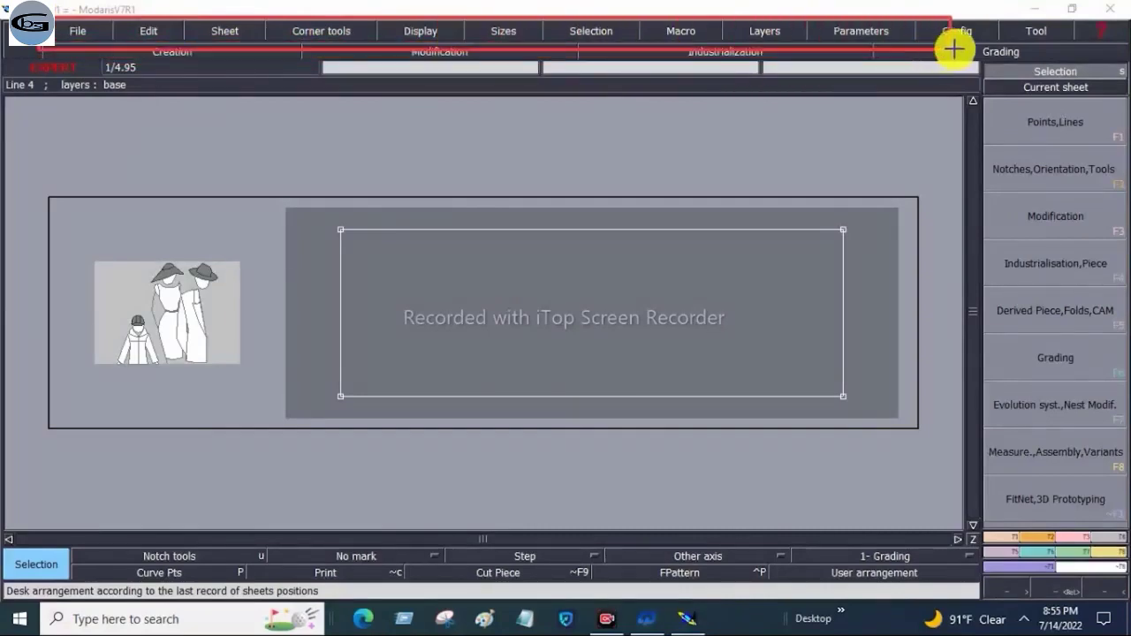
{"action": "left_click_drag", "start_coordinate": [955, 50], "coordinate": [1121, 44]}
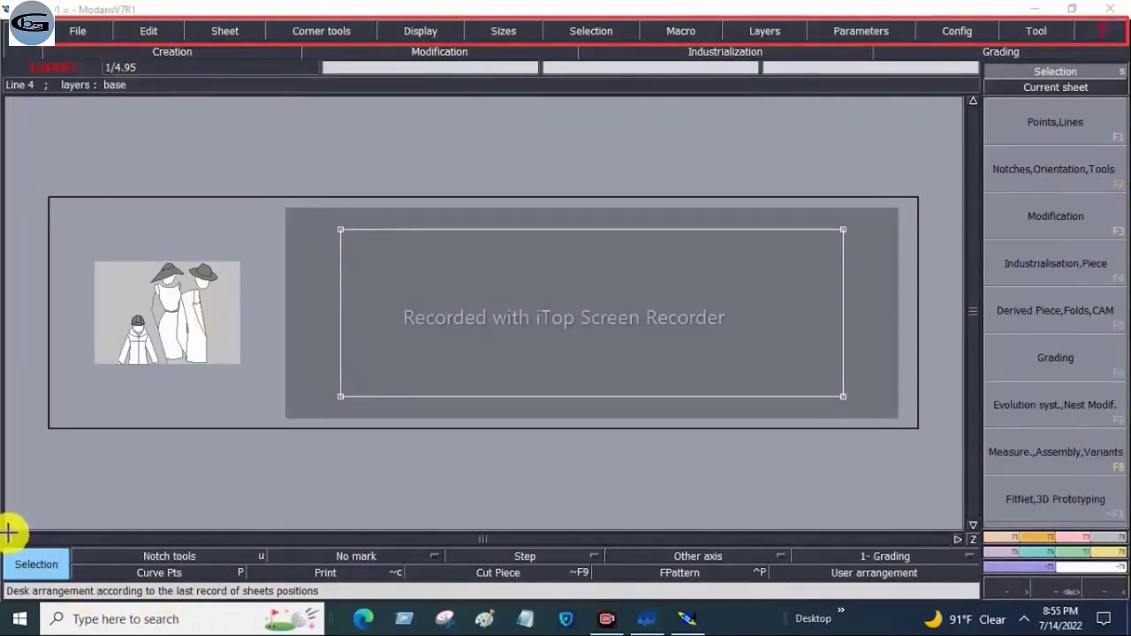
- Box the bottom command toolbar and the right-side function panel in red
{"action": "left_click_drag", "start_coordinate": [6, 531], "coordinate": [612, 601]}
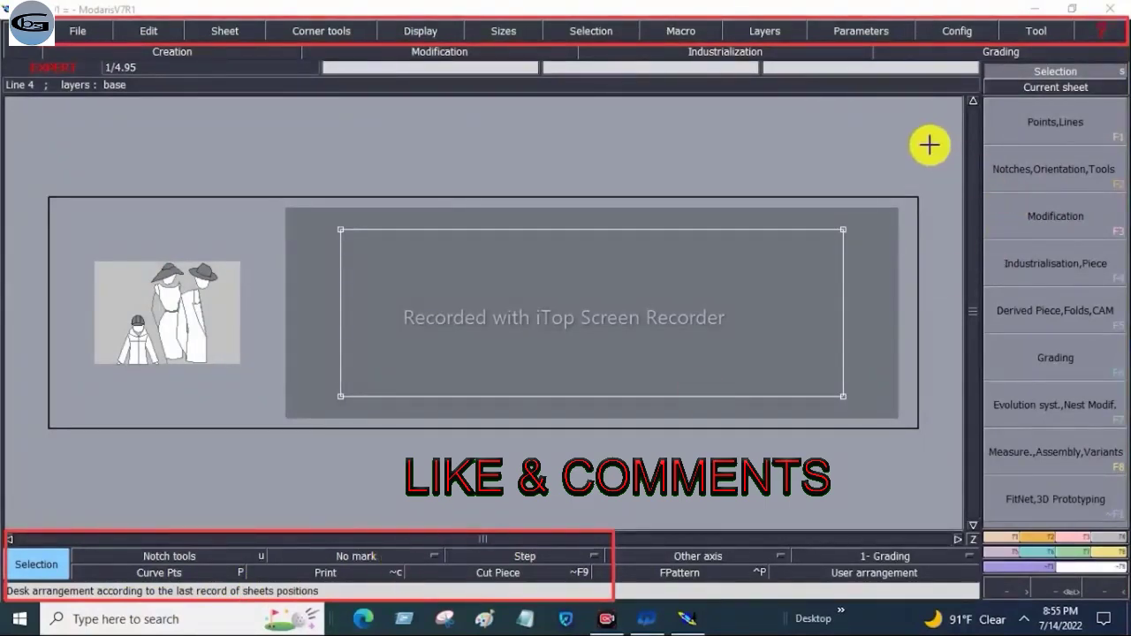
{"action": "mouse_move", "coordinate": [987, 97]}
{"action": "left_mouse_down"}
{"action": "mouse_move", "coordinate": [1124, 426]}
{"action": "mouse_move", "coordinate": [1120, 523]}
{"action": "left_mouse_up"}
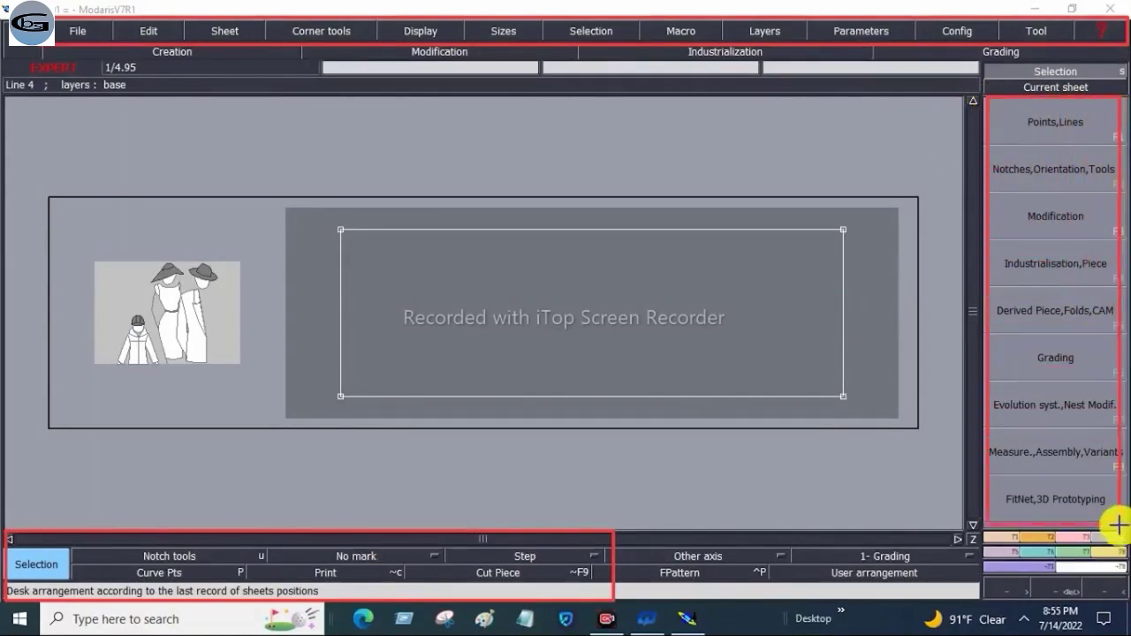